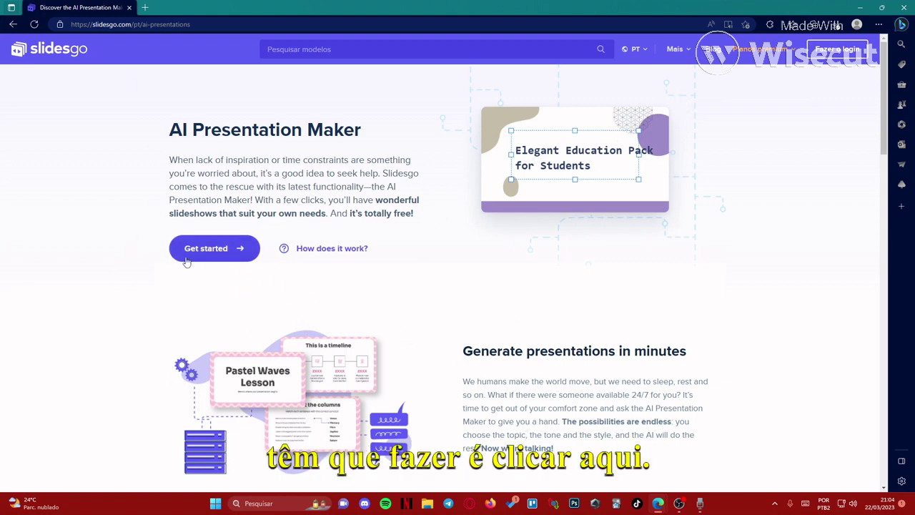
Request an AI presentation on 'Origem da Vida' in Professional tone with the Rabiscos style
left_click(214, 248)
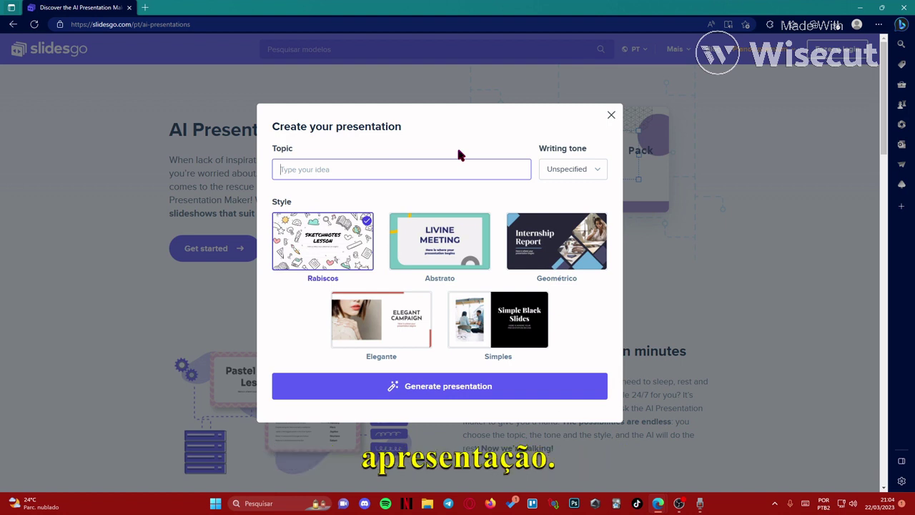
type("Origem da")
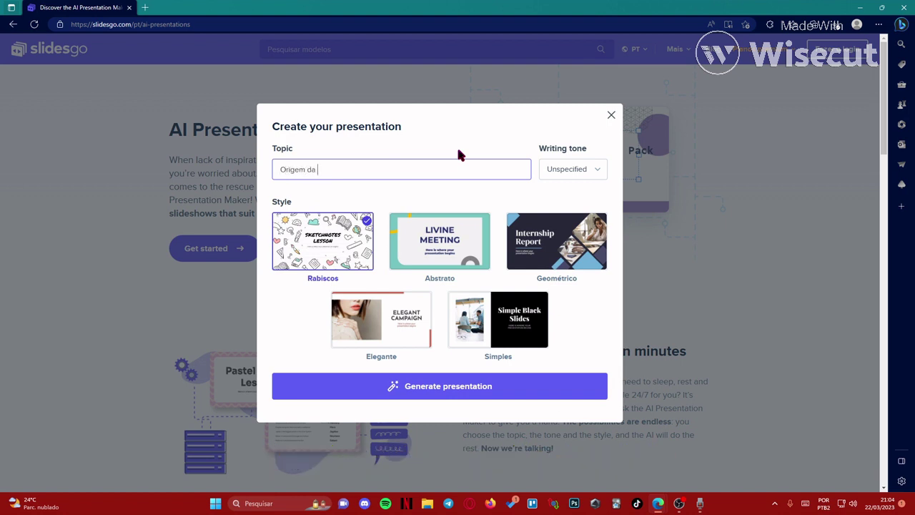
type(" Vida")
left_click(568, 169)
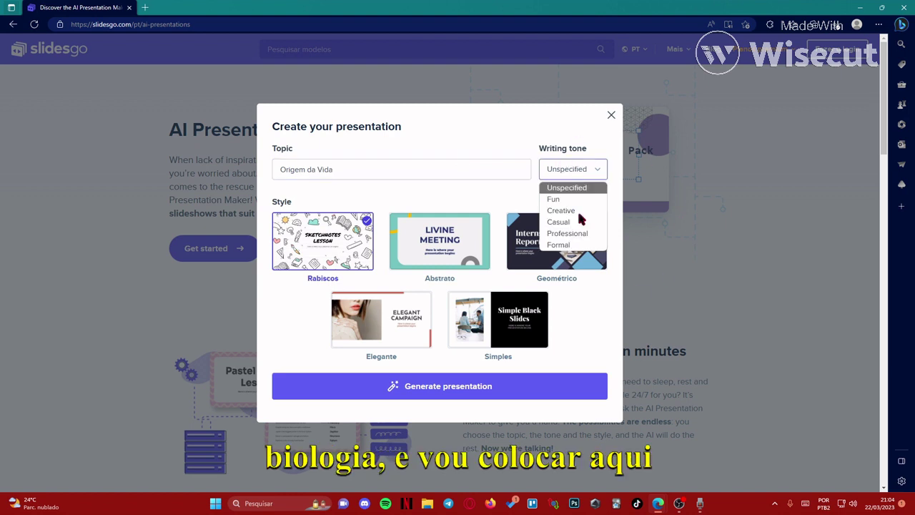
left_click(579, 234)
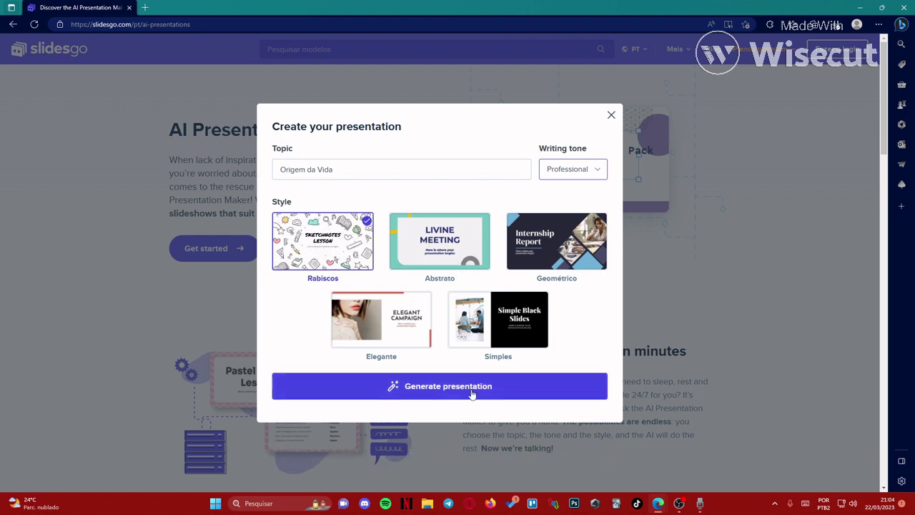
left_click(425, 392)
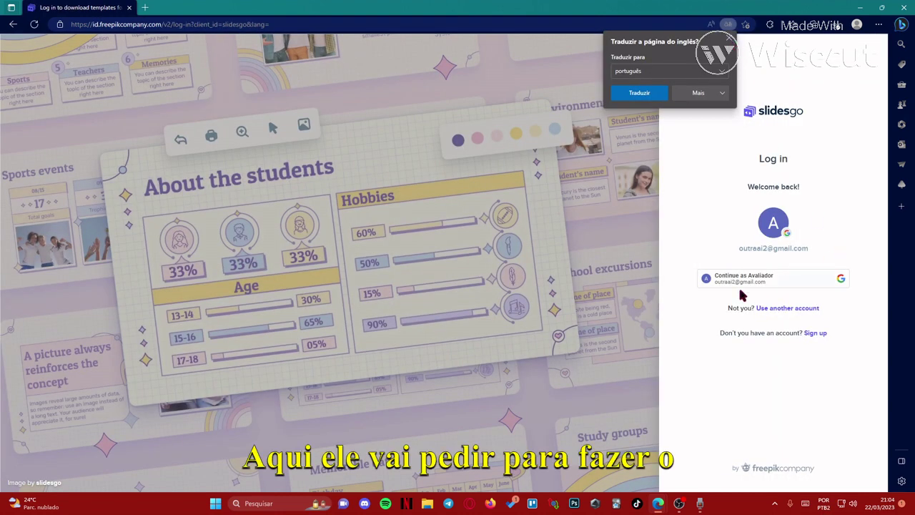
Sign in to Slidesgo with a different Google account
left_click(787, 308)
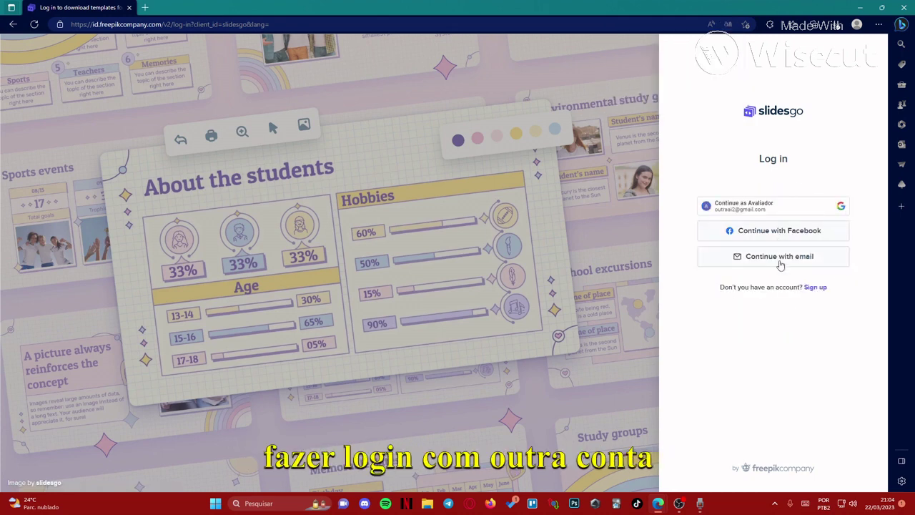
left_click(780, 202)
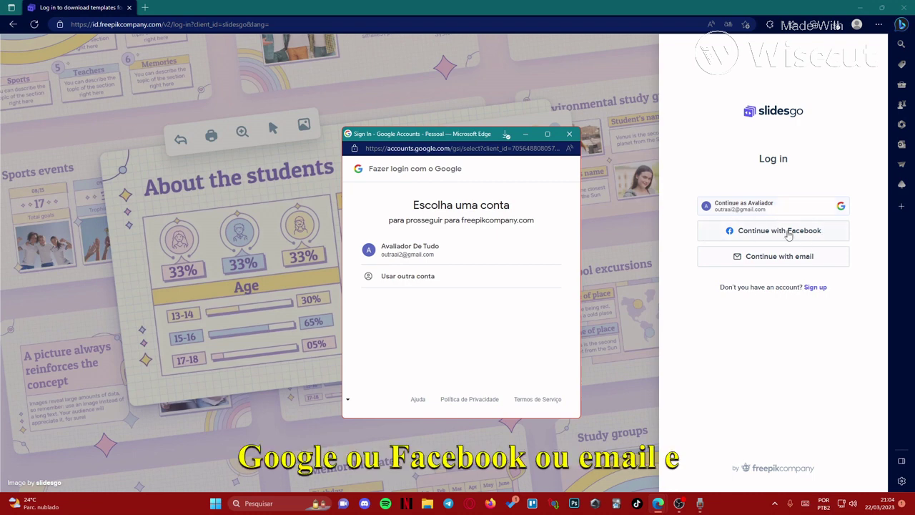
left_click(452, 247)
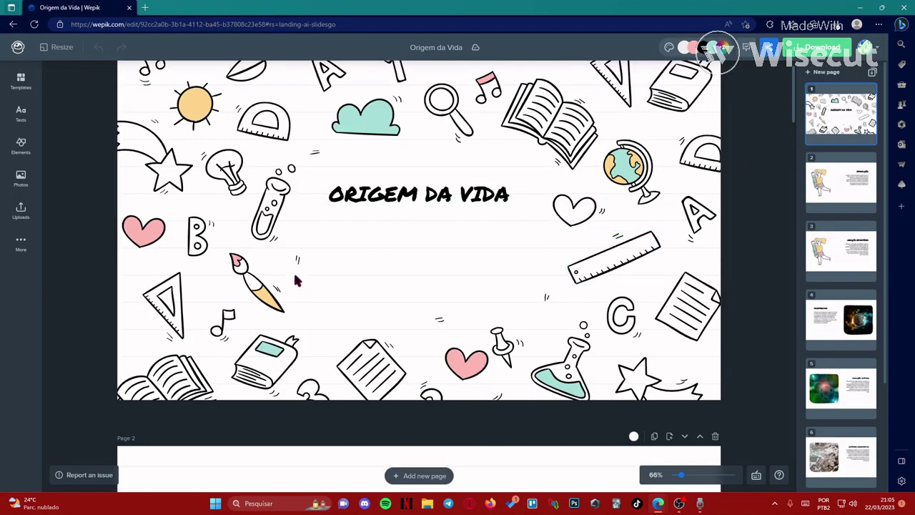
Look at the template colour style options, then close them
scroll(158, 65, "up", 1)
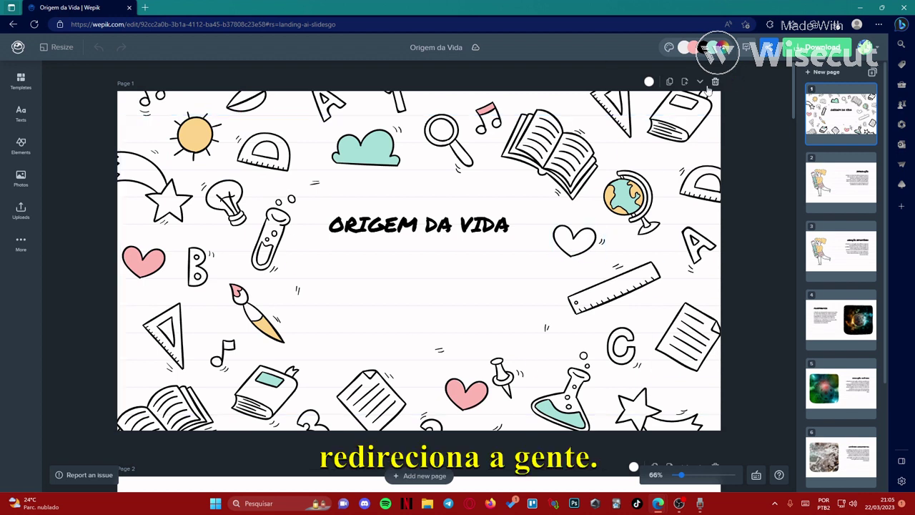
left_click(701, 48)
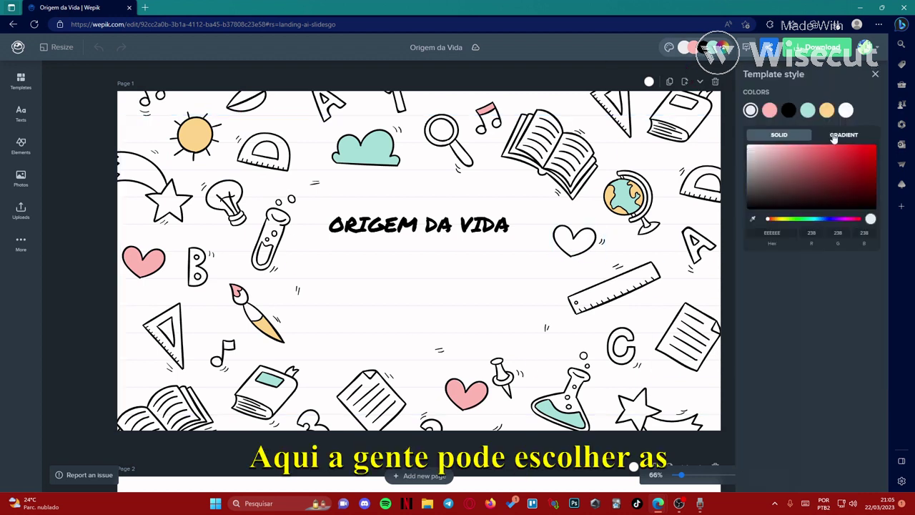
left_click(875, 74)
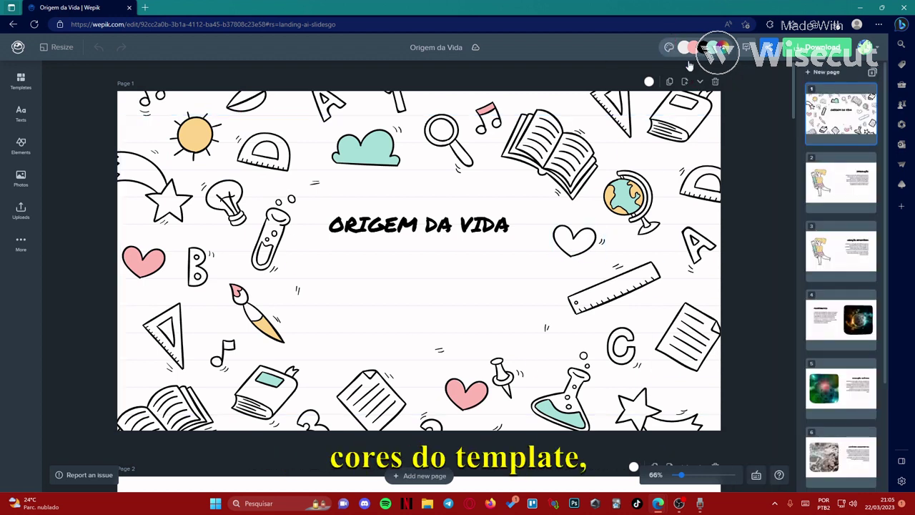
Inspect the ORIGEM DA VIDA title and its book and music-note illustrations, then go to the Introdução slide
double_click(429, 225)
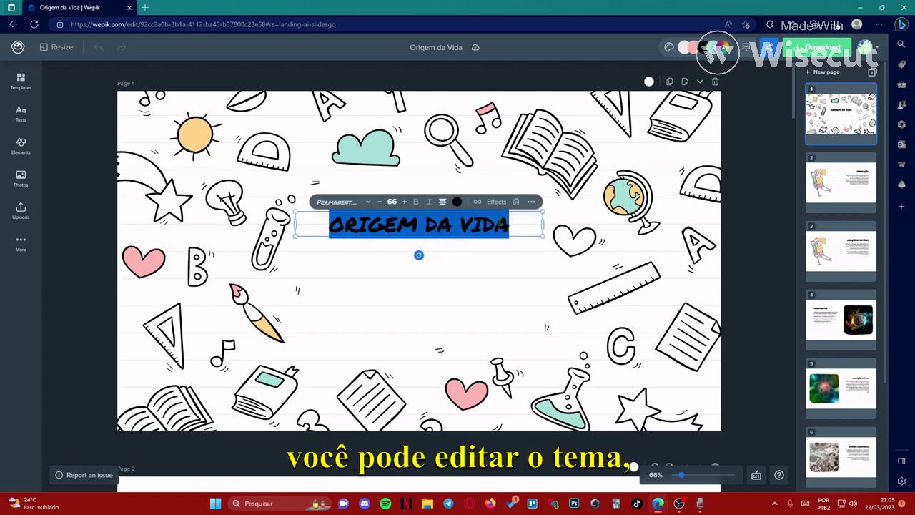
left_click(528, 220)
left_click(551, 150)
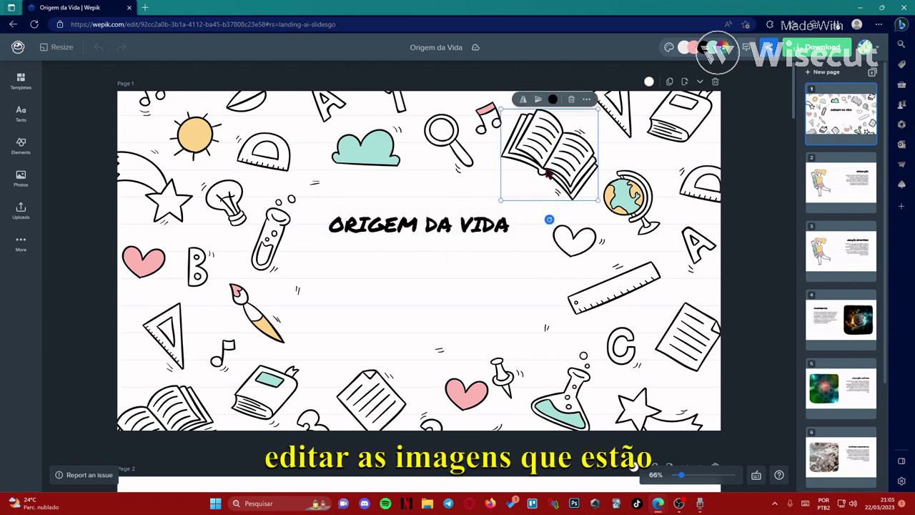
left_click(484, 133)
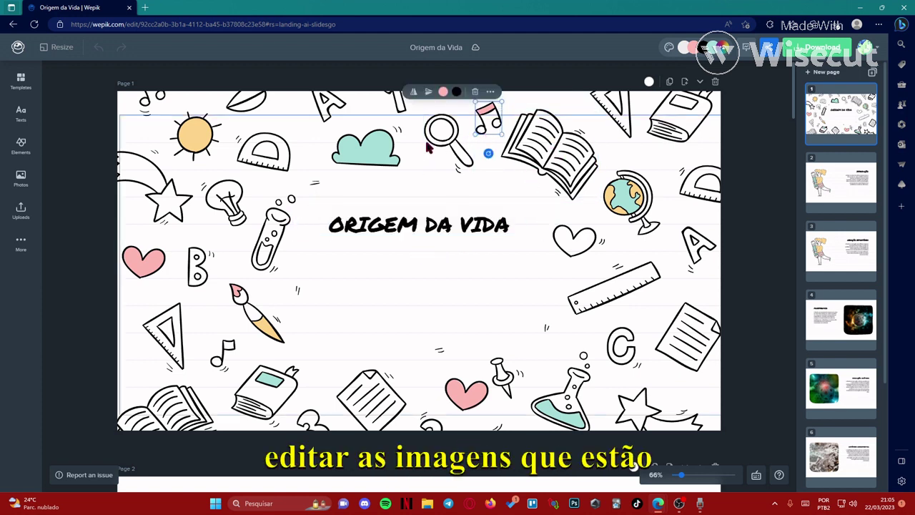
left_click(808, 200)
scroll(608, 278, "up", 2)
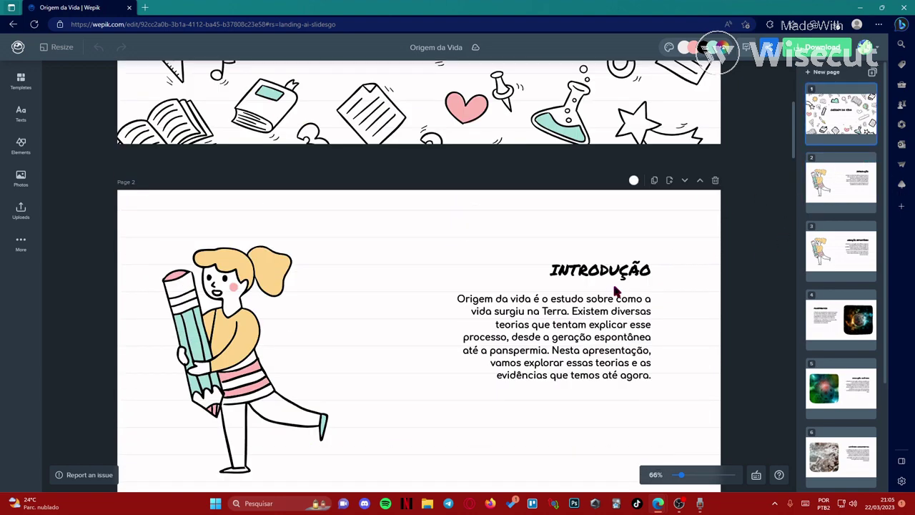
scroll(614, 289, "down", 4)
scroll(434, 364, "down", 3)
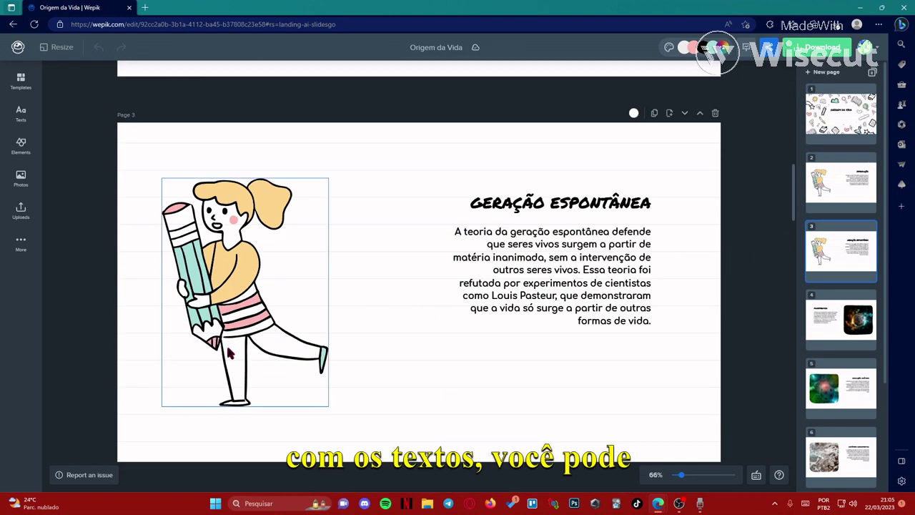
left_click(191, 299)
scroll(439, 372, "up", 5)
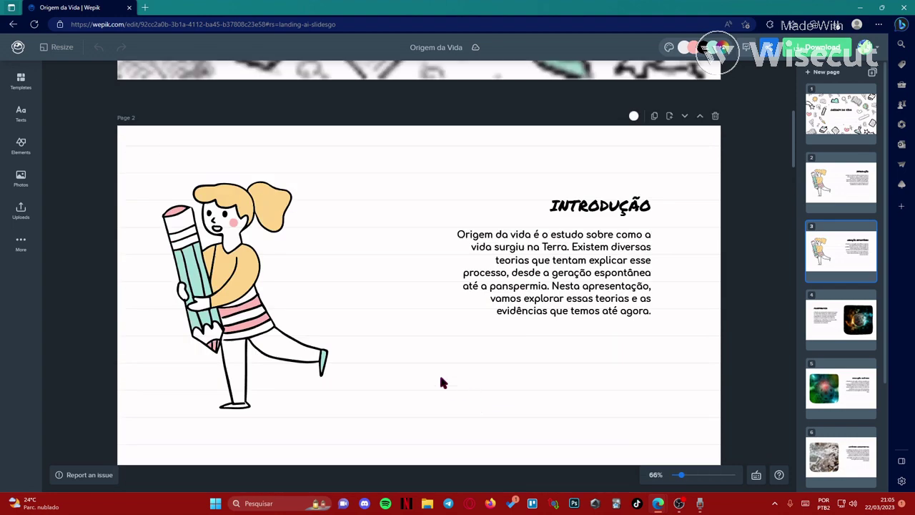
scroll(439, 372, "down", 2)
scroll(473, 172, "up", 1)
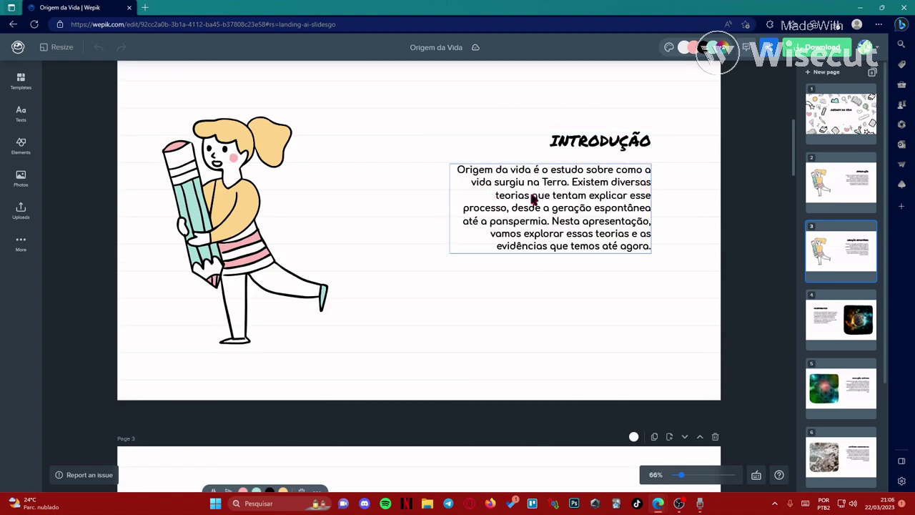
scroll(643, 203, "down", 5)
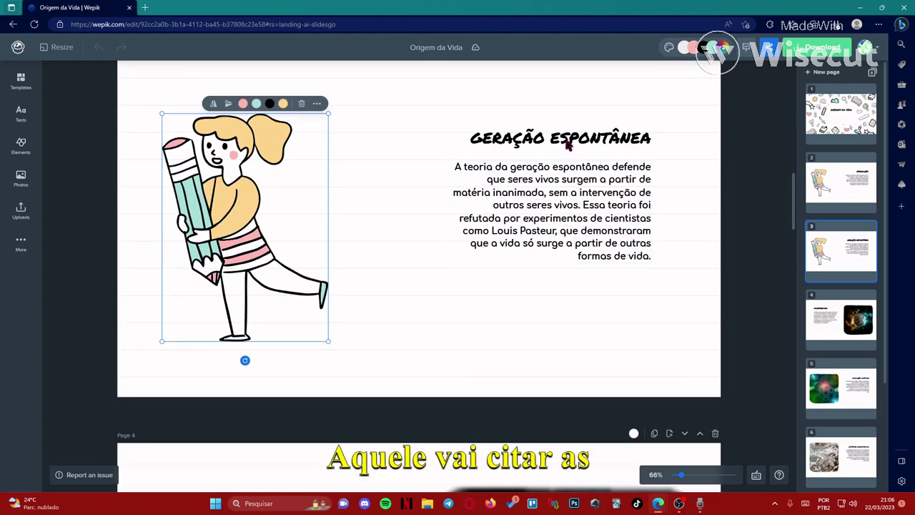
scroll(580, 187, "down", 3)
scroll(539, 287, "up", 1)
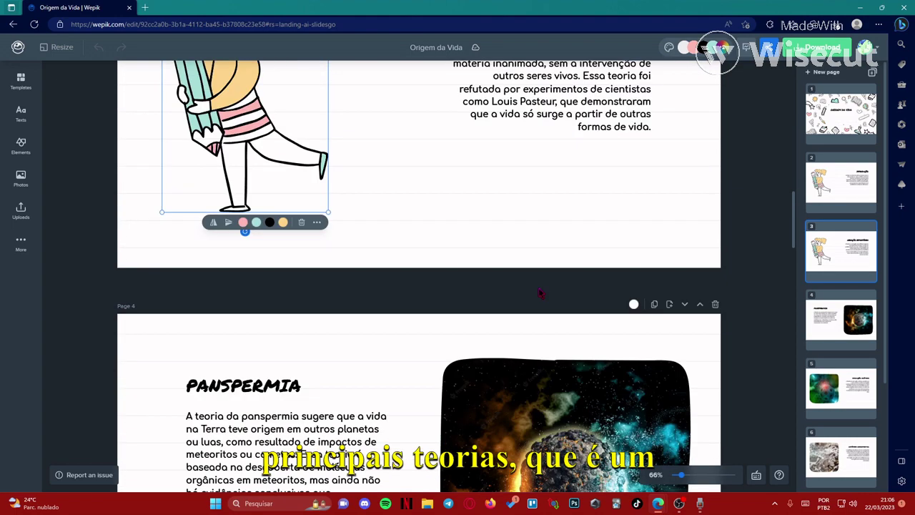
scroll(505, 250, "up", 2)
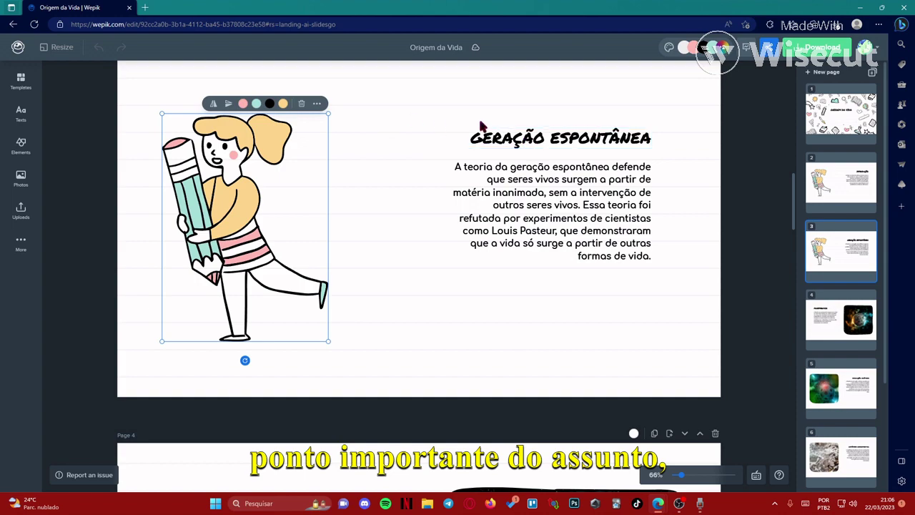
scroll(133, 302, "down", 4)
scroll(257, 243, "down", 4)
scroll(452, 305, "down", 3)
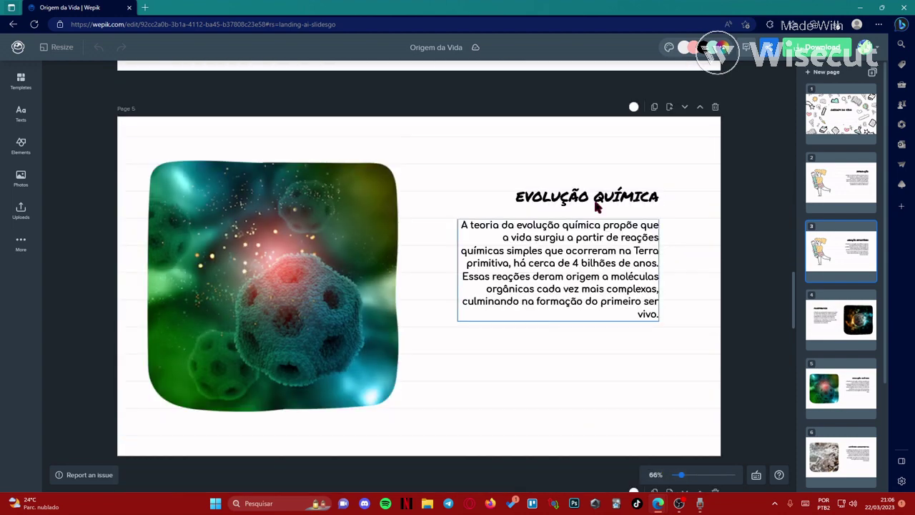
scroll(629, 204, "down", 3)
scroll(580, 298, "down", 4)
scroll(581, 298, "down", 1)
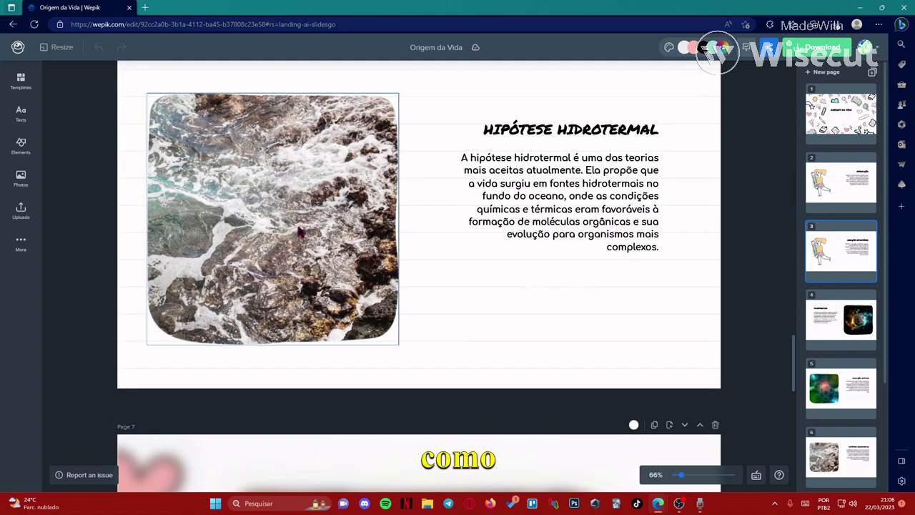
Enlarge the Evolução Química photo on slide 5 slightly from its bottom-right corner
scroll(515, 357, "up", 6)
left_click(292, 224)
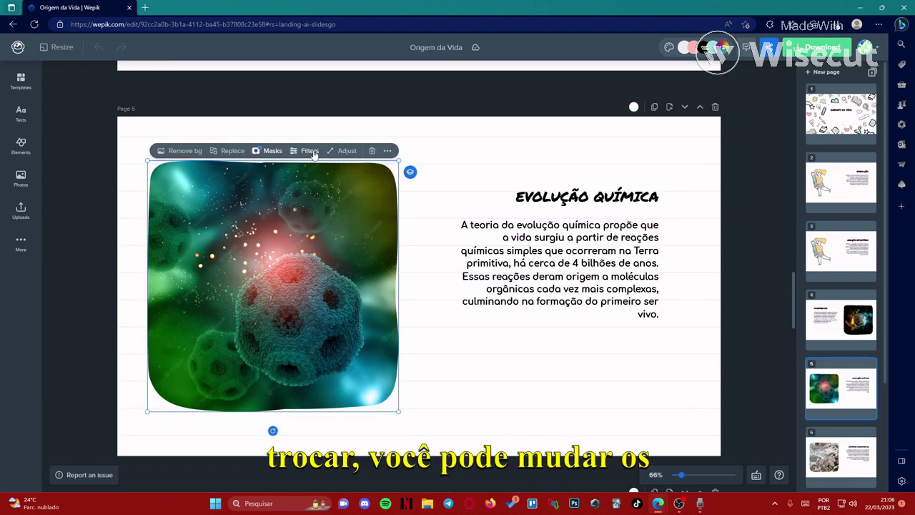
left_click_drag(395, 408, 367, 379)
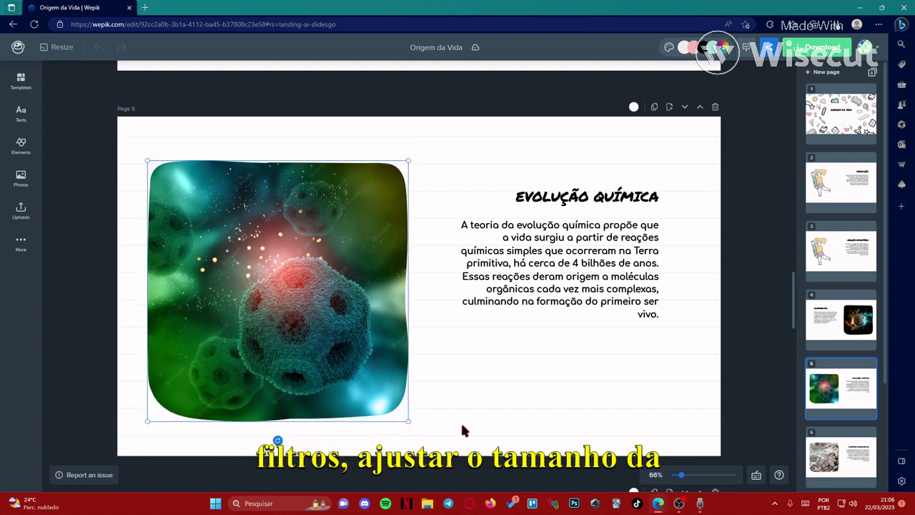
scroll(583, 216, "down", 3)
scroll(583, 217, "up", 2)
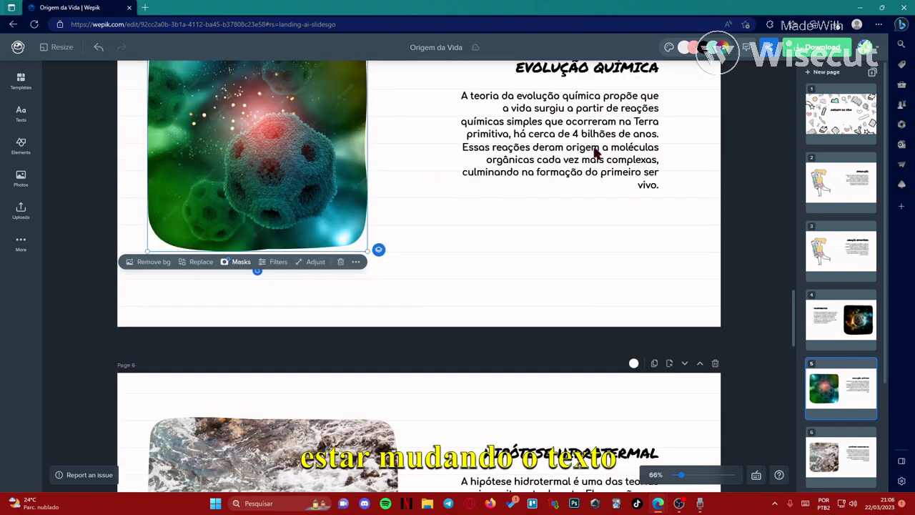
left_click(583, 224)
scroll(597, 310, "down", 3)
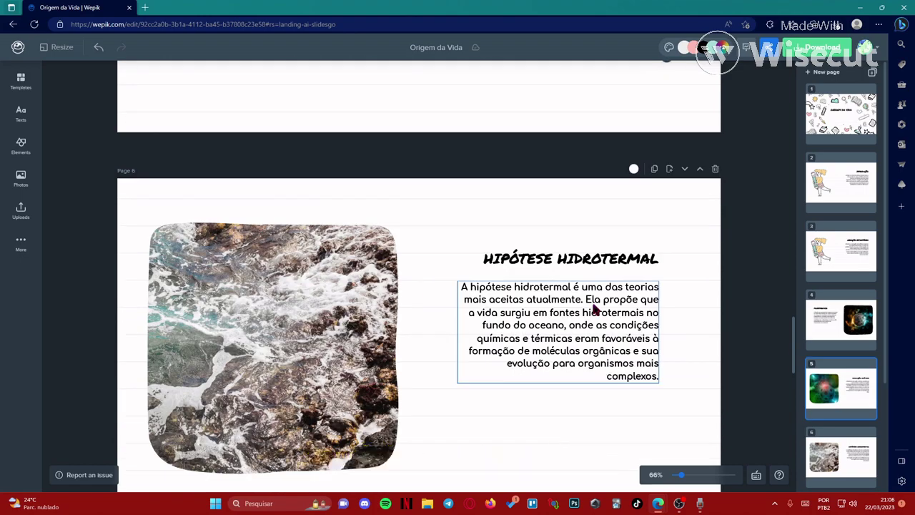
scroll(590, 321, "down", 1)
scroll(591, 318, "down", 3)
scroll(589, 320, "down", 3)
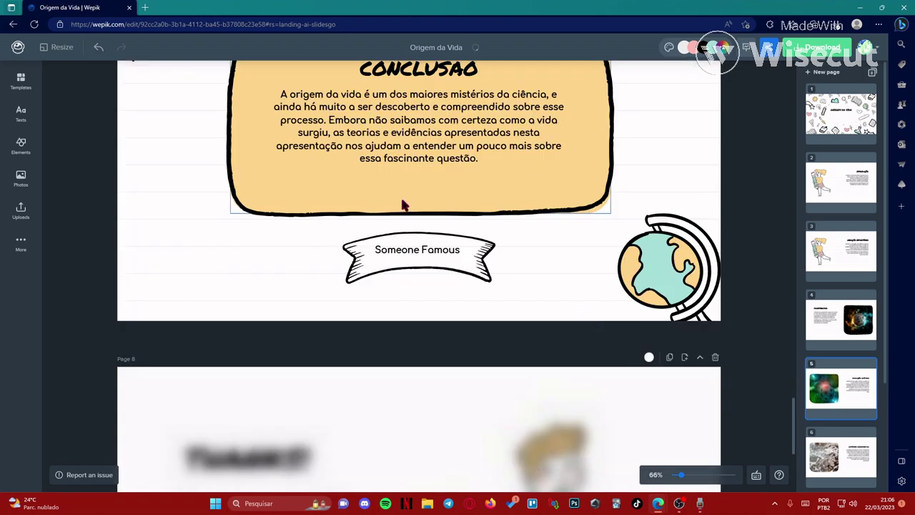
scroll(284, 175, "up", 3)
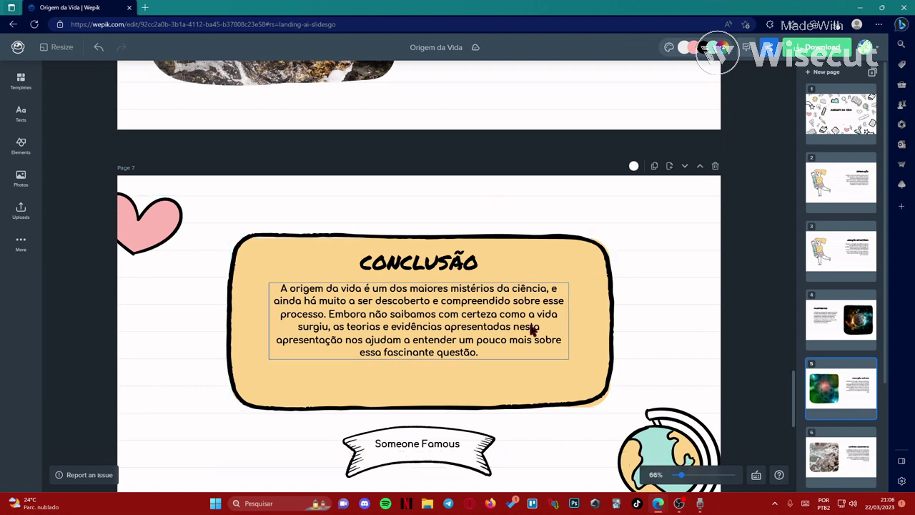
scroll(531, 326, "down", 2)
scroll(527, 333, "down", 3)
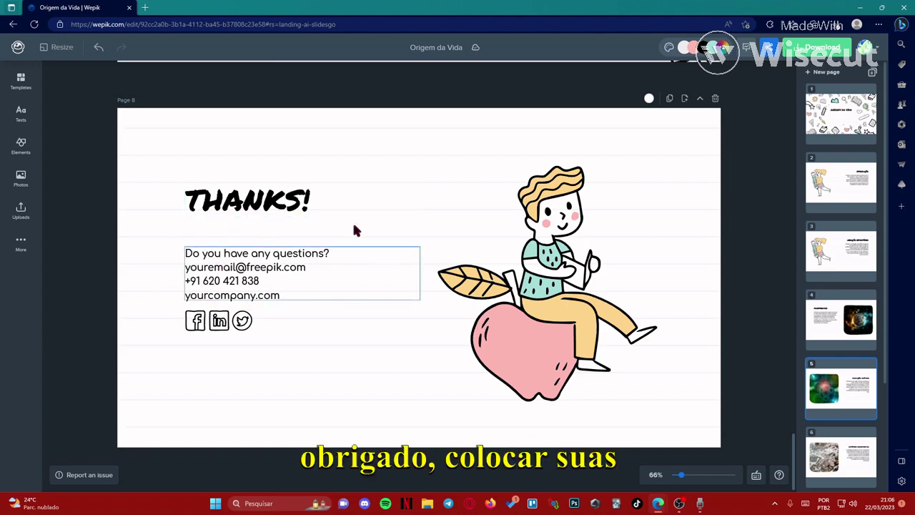
scroll(355, 258, "up", 4)
scroll(397, 287, "up", 1)
scroll(479, 294, "up", 5)
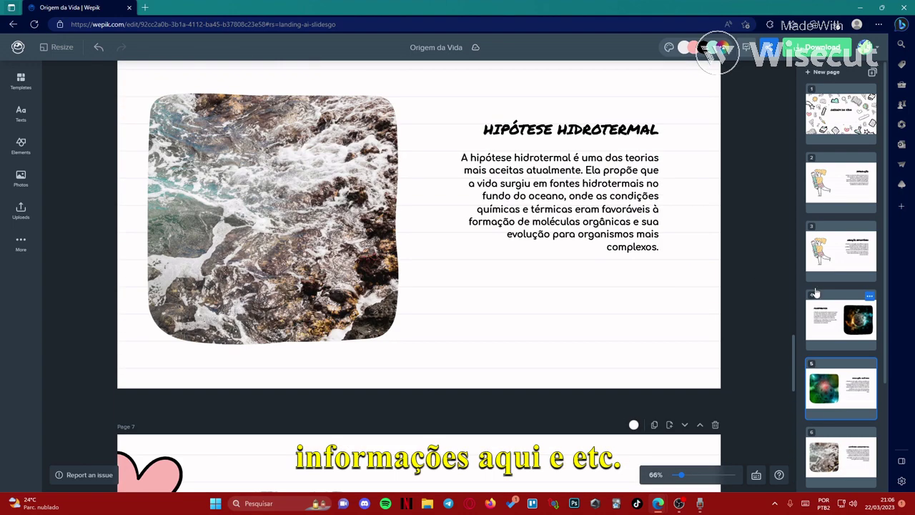
scroll(482, 281, "up", 5)
scroll(482, 281, "up", 4)
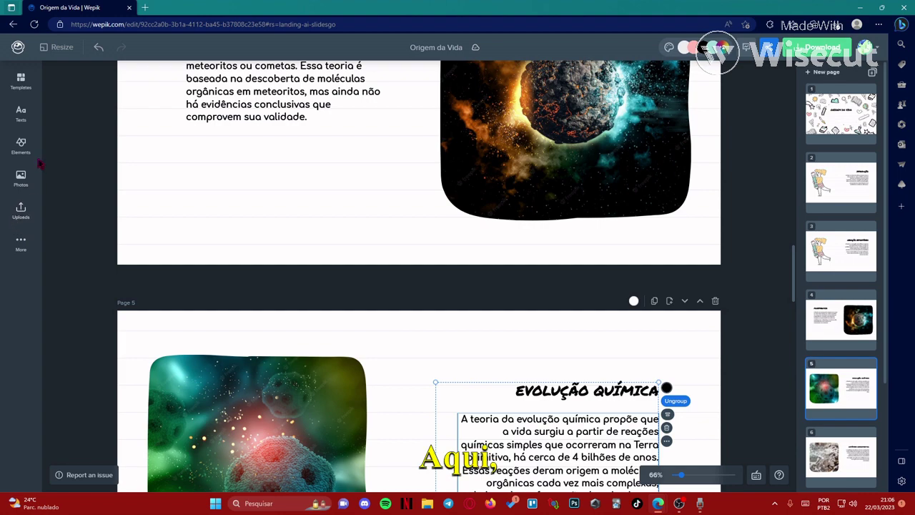
Browse the template, text and shapes/icons galleries in the side panel
left_click(18, 78)
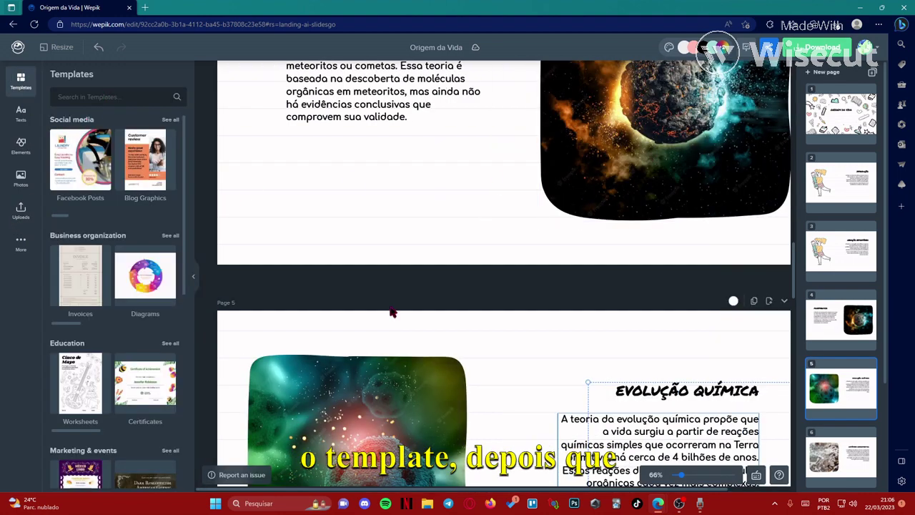
scroll(336, 221, "down", 4)
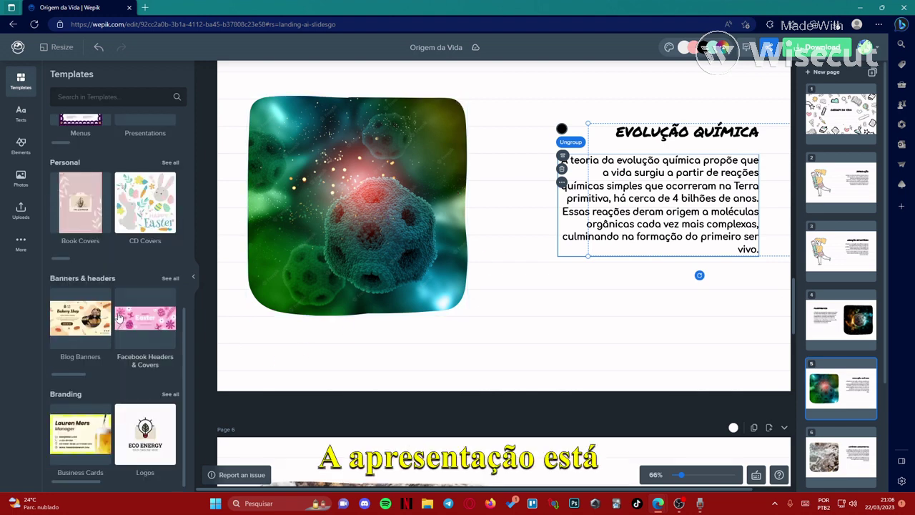
left_click(16, 116)
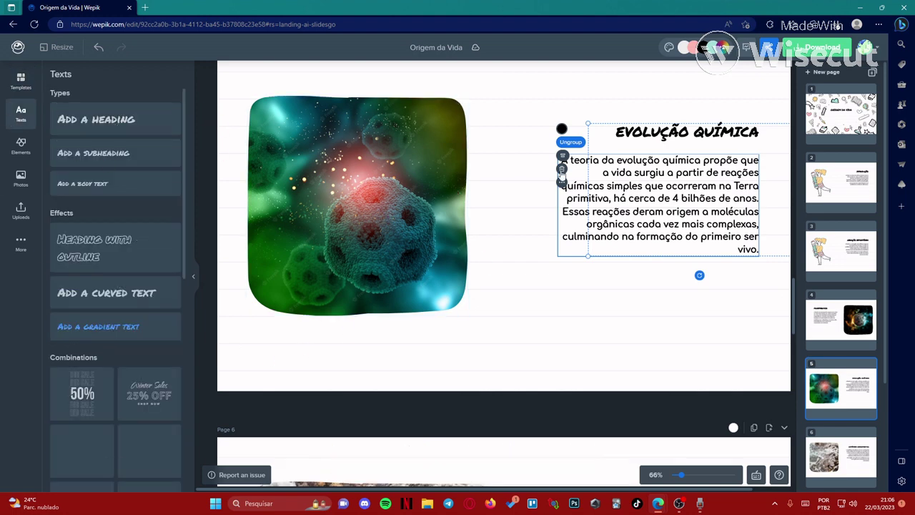
left_click(16, 145)
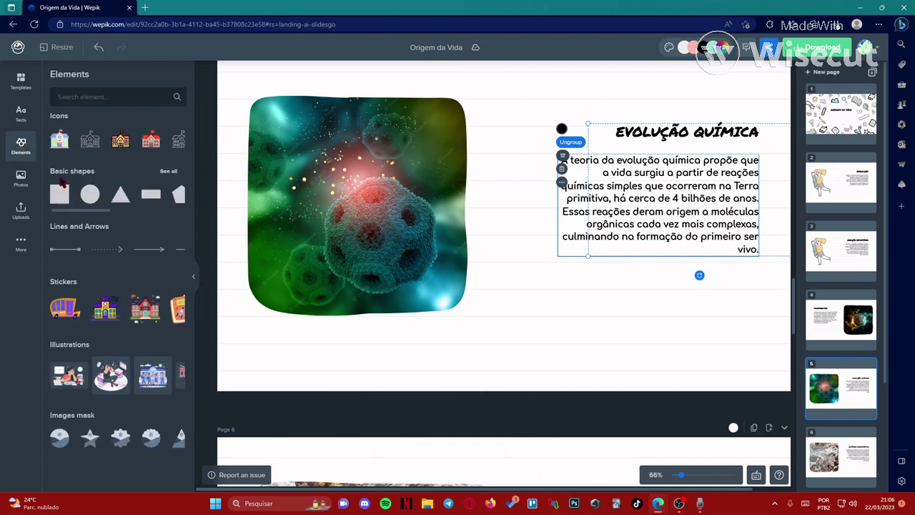
Replace the slide 5 photo with the globe, apple and books stock image and open download options
left_click(21, 177)
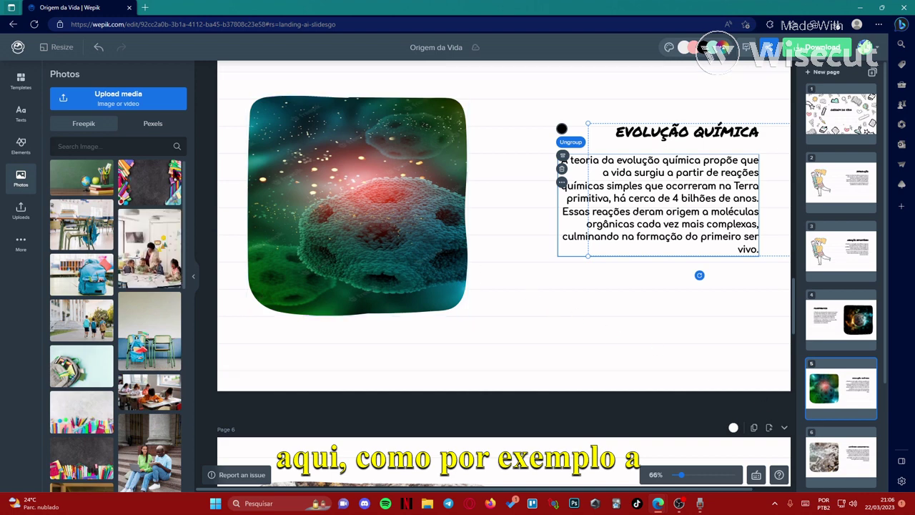
left_click_drag(82, 177, 364, 215)
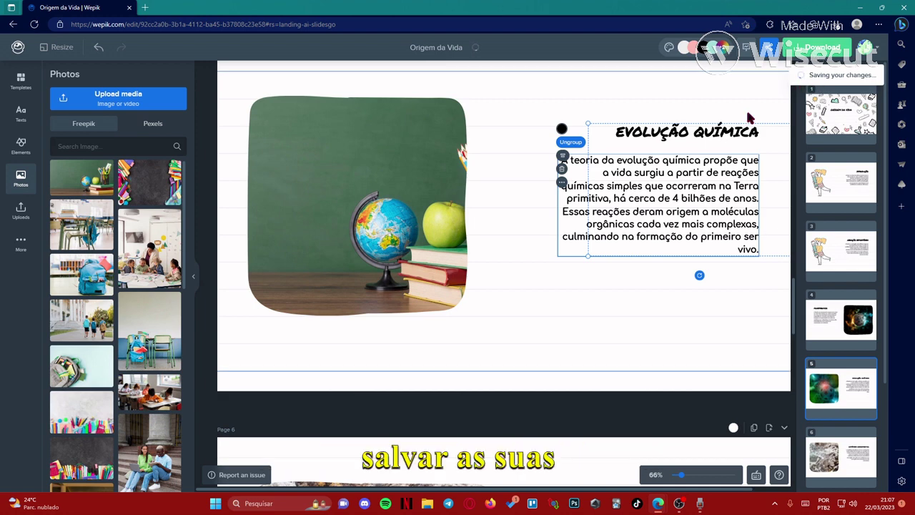
left_click(821, 47)
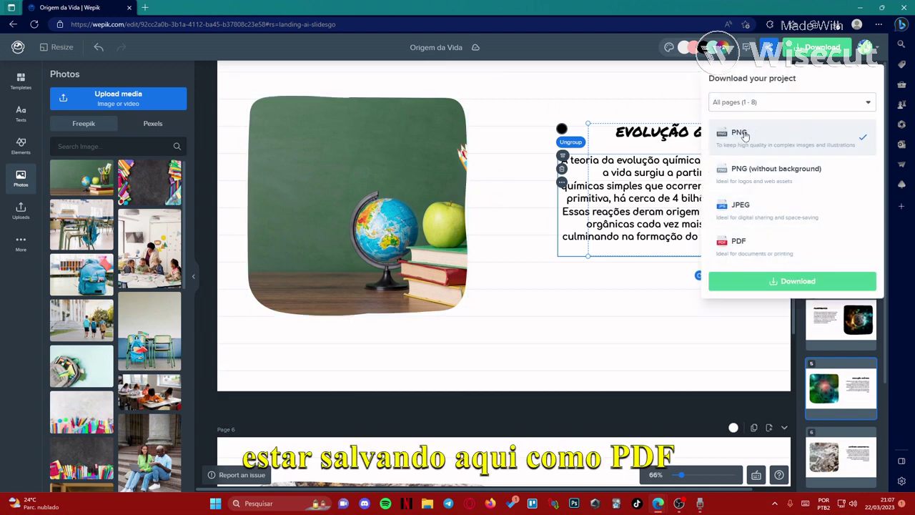
Download the presentation as a PDF and dismiss the rating popup
left_click(750, 241)
left_click(747, 281)
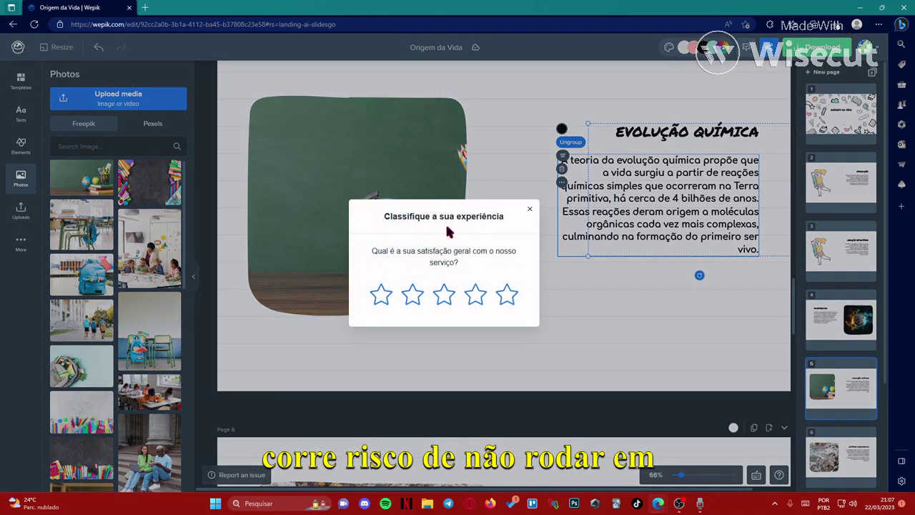
left_click(530, 209)
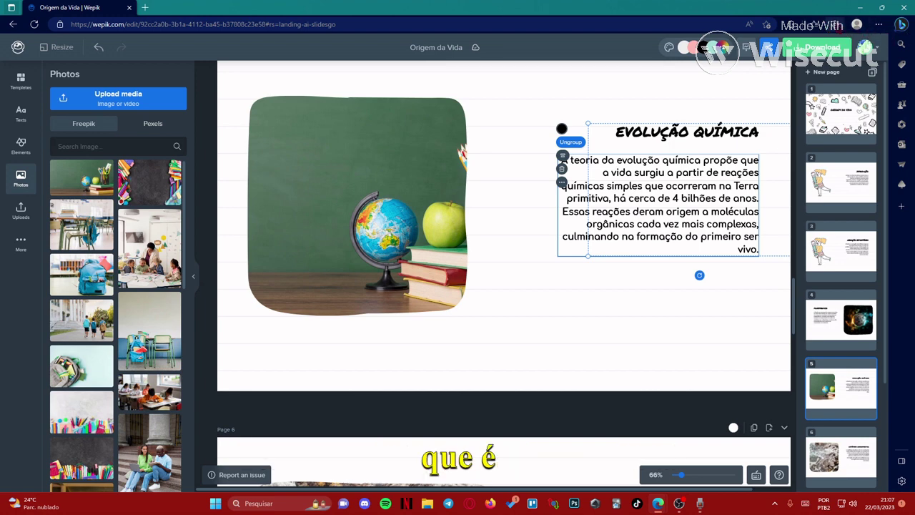
Open the downloaded presentation PDF from Edge's Downloads list
left_click(879, 24)
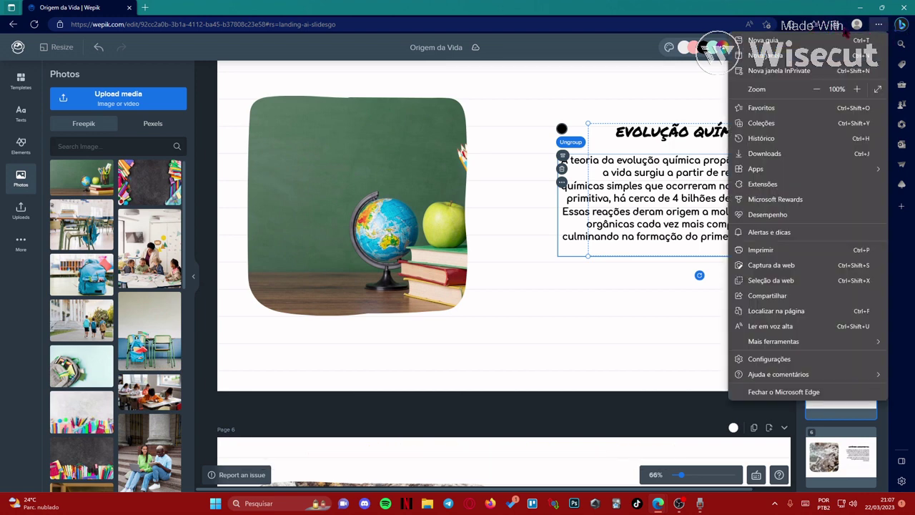
left_click(774, 153)
left_click(708, 66)
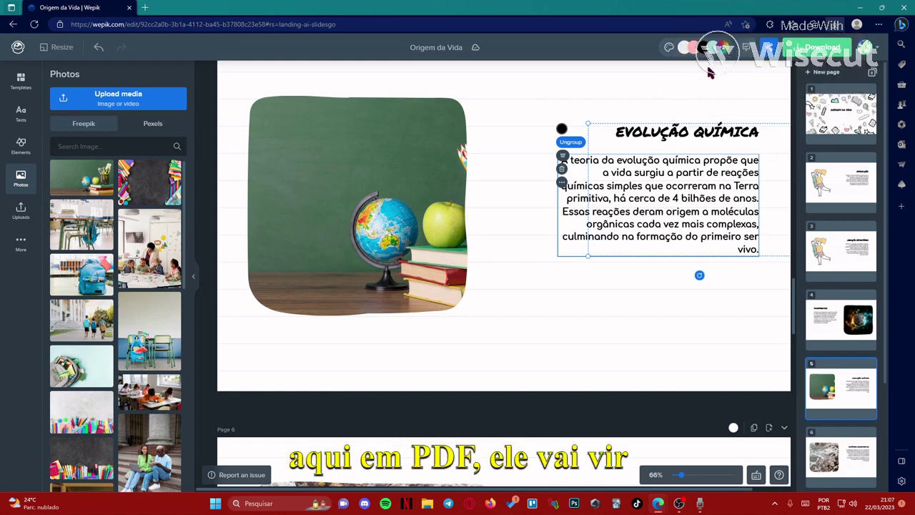
Scroll through the eight pages of the exported Origem da Vida PDF
scroll(475, 253, "down", 4)
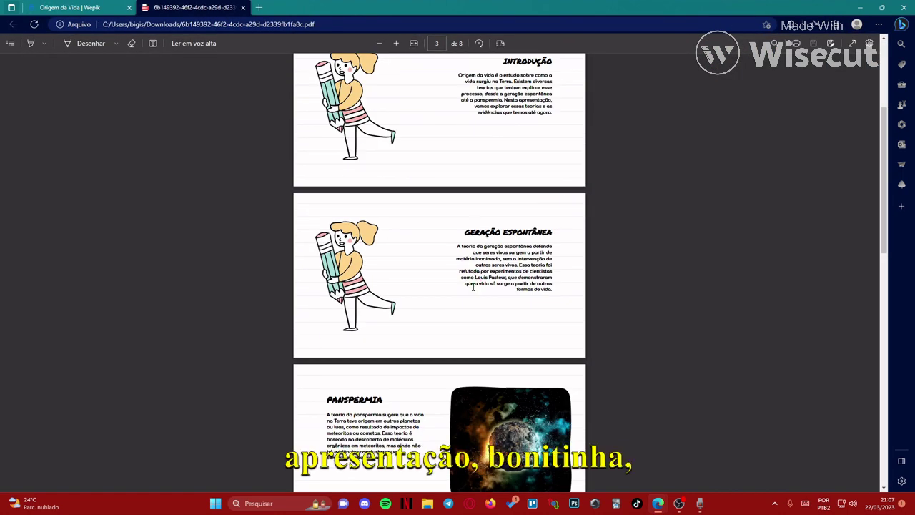
scroll(474, 253, "down", 5)
scroll(474, 272, "down", 5)
scroll(473, 293, "down", 2)
scroll(473, 293, "up", 5)
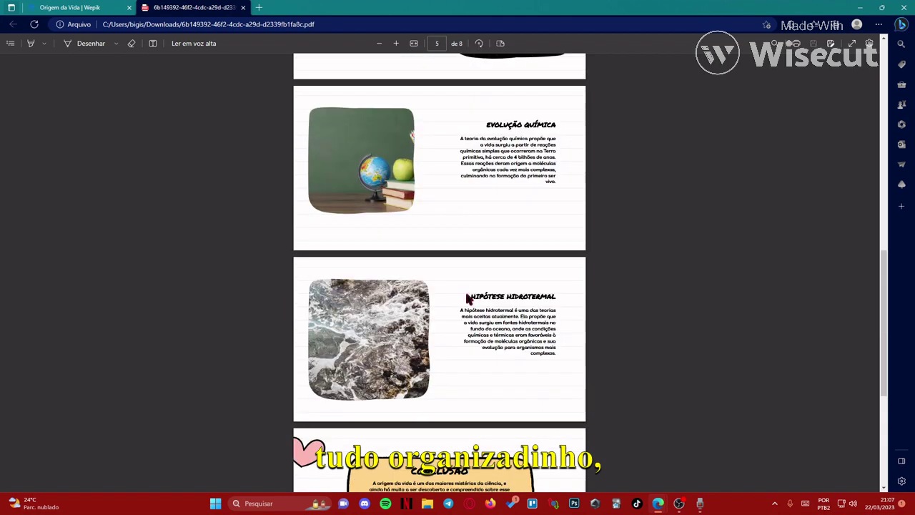
scroll(466, 296, "up", 7)
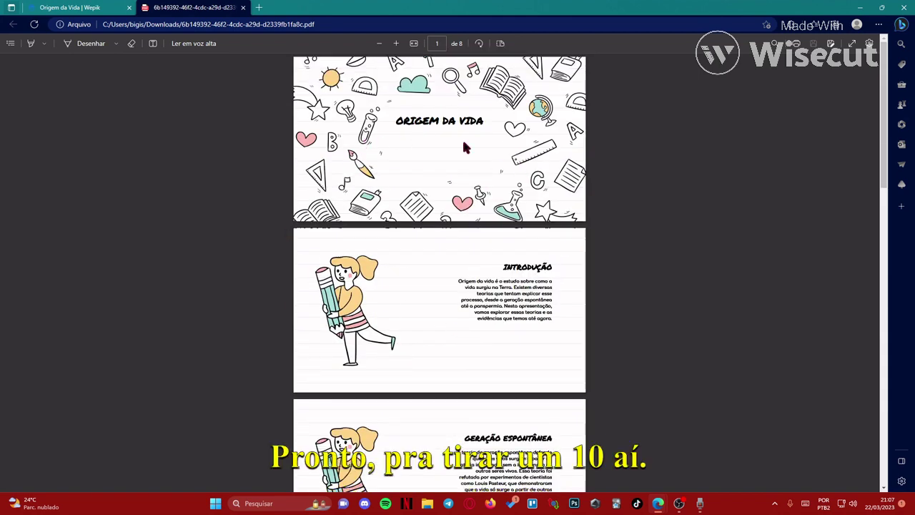
scroll(525, 437, "down", 4)
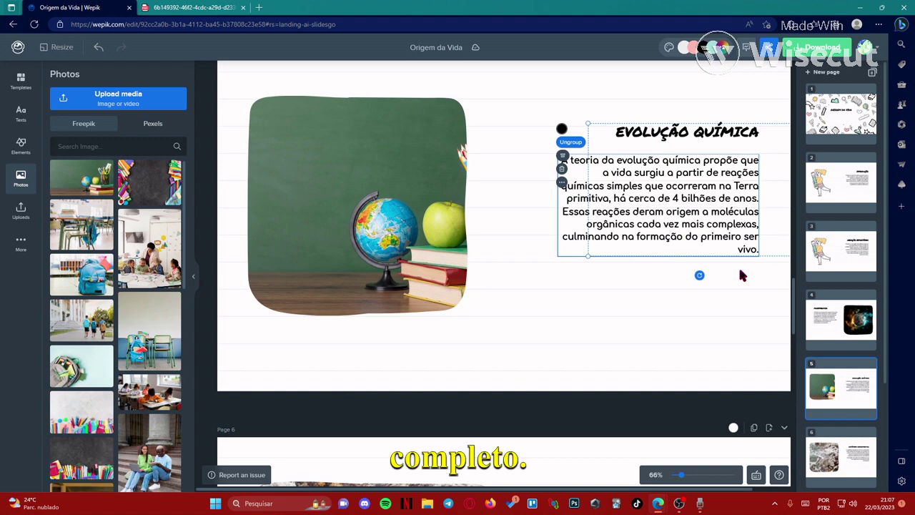
scroll(629, 282, "up", 3)
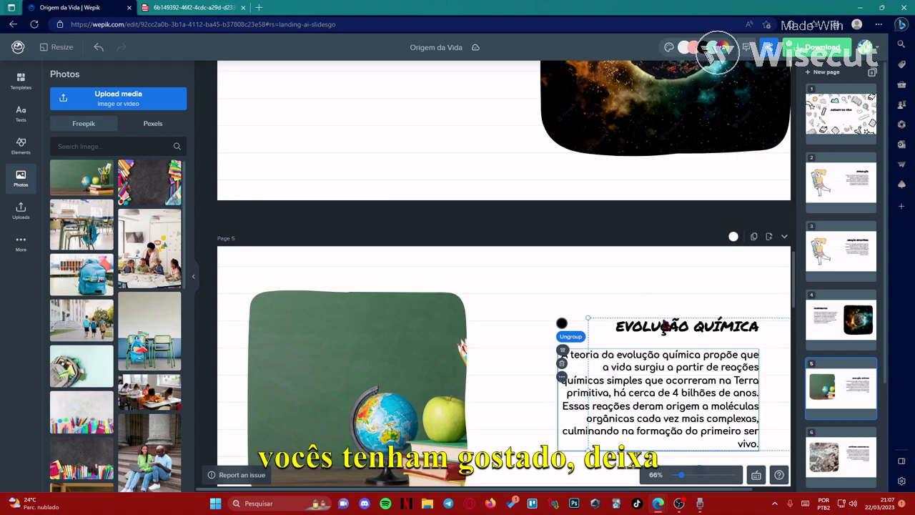
scroll(567, 350, "up", 3)
scroll(566, 349, "up", 3)
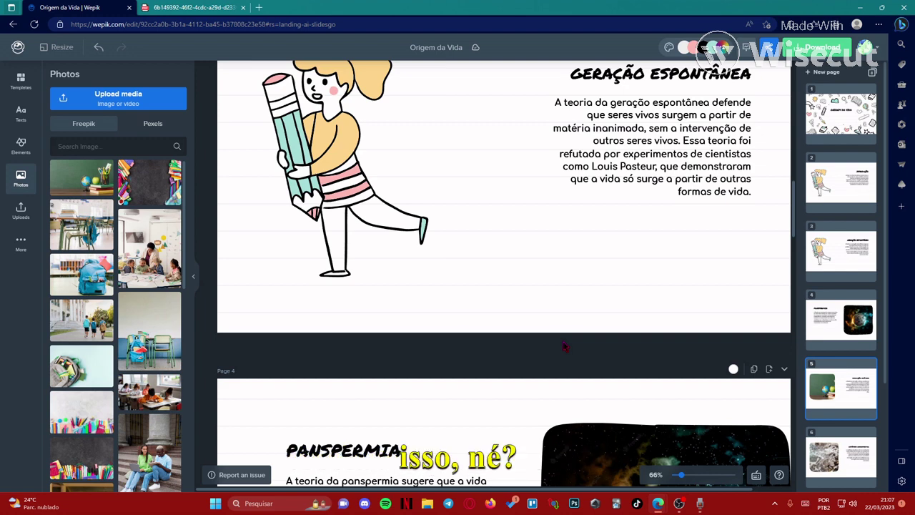
scroll(563, 341, "up", 10)
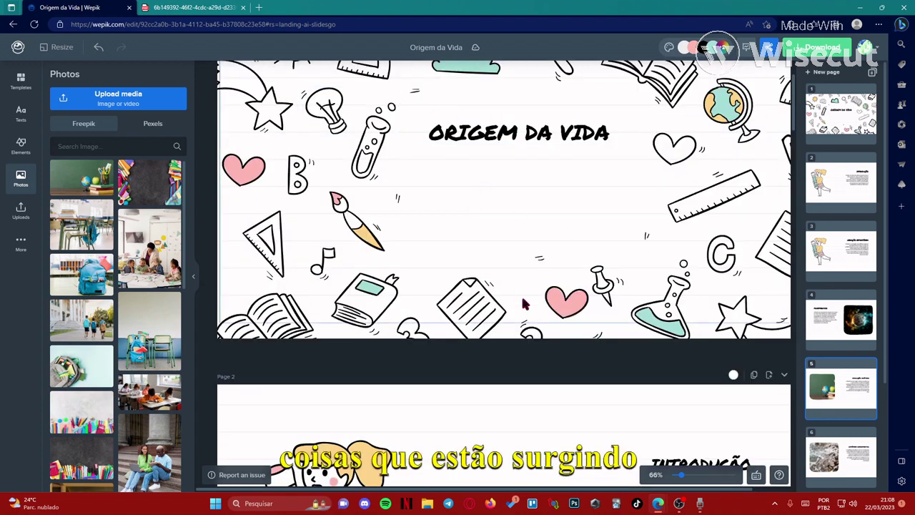
scroll(465, 150, "up", 2)
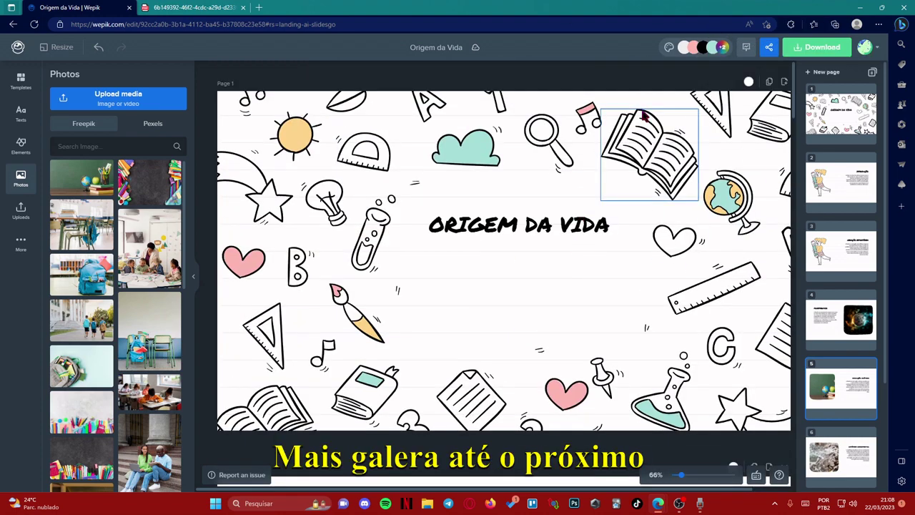